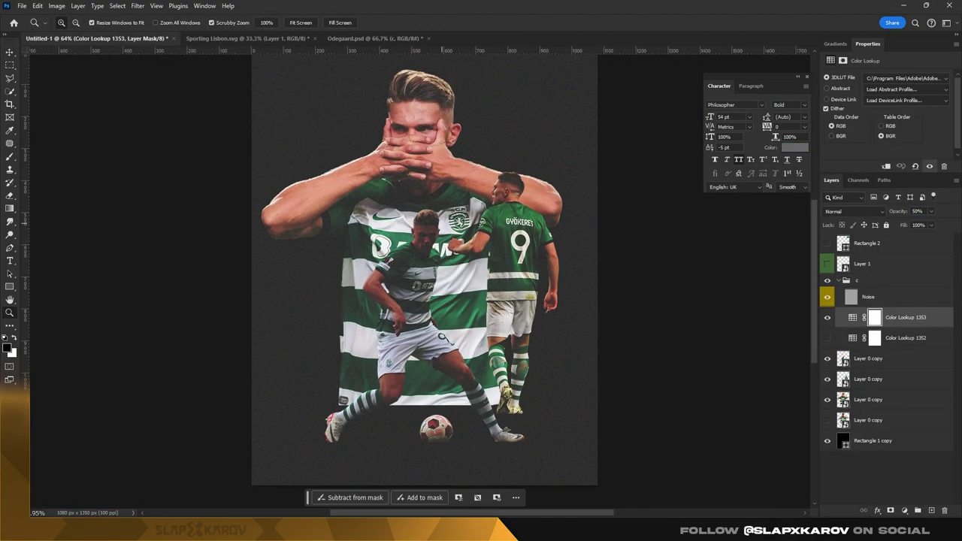
Step: Add a Black & White adjustment layer clipped to the player to make him grayscale
click(904, 511)
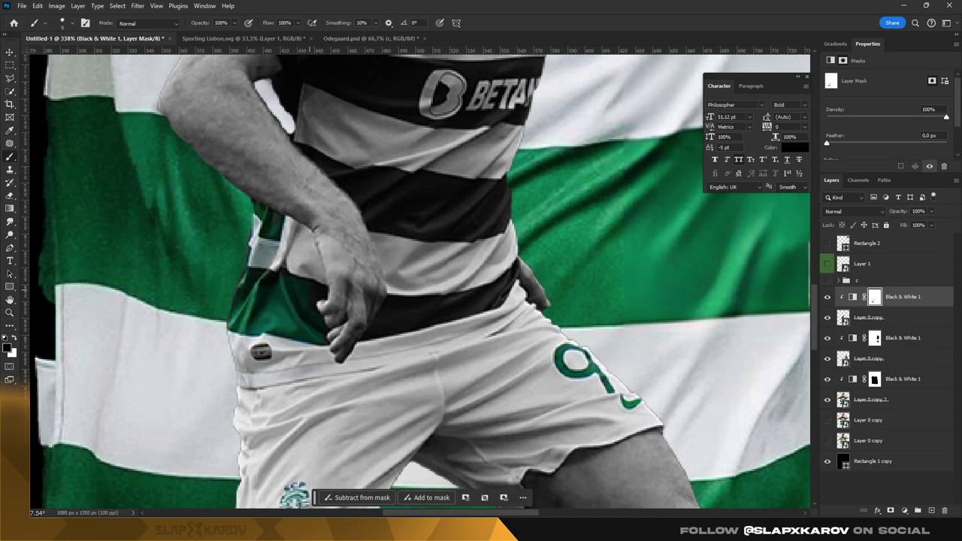
Step: Paint the Black & White mask to restore green on the upper shirt near the shoulder
scroll(316, 196, up, 2)
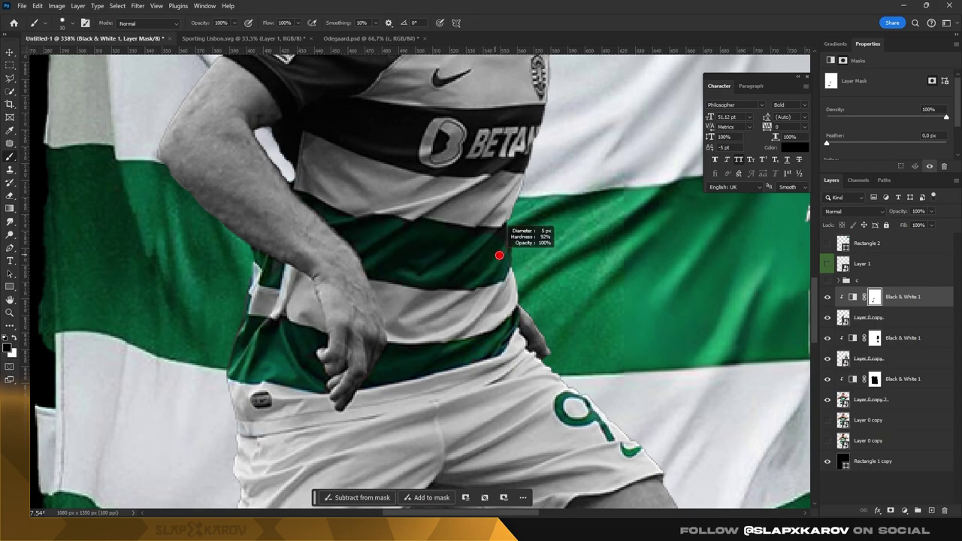
scroll(500, 256, up, 5)
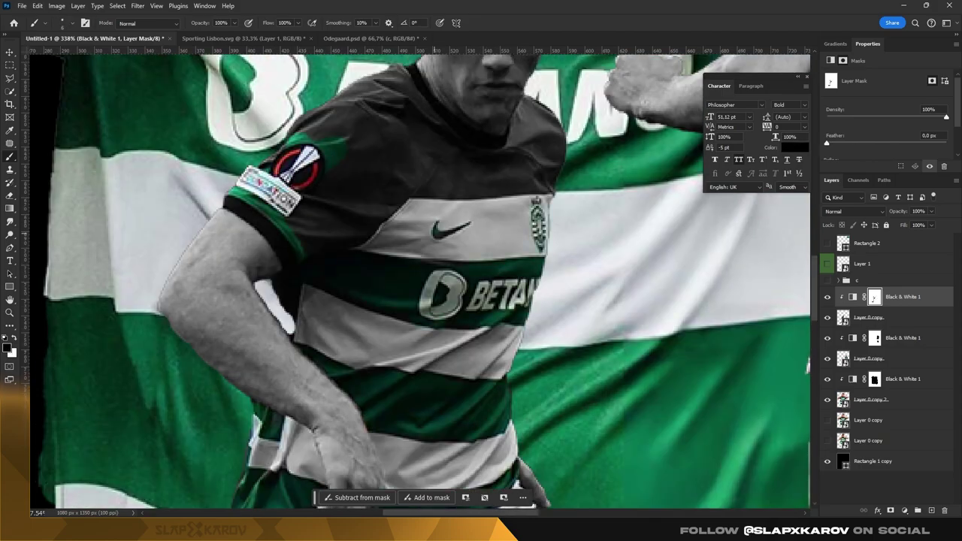
scroll(365, 158, up, 2)
drag(323, 173, 406, 128)
Step: Target the lower Black & White layer's mask and swap the painting colours
scroll(421, 279, down, 10)
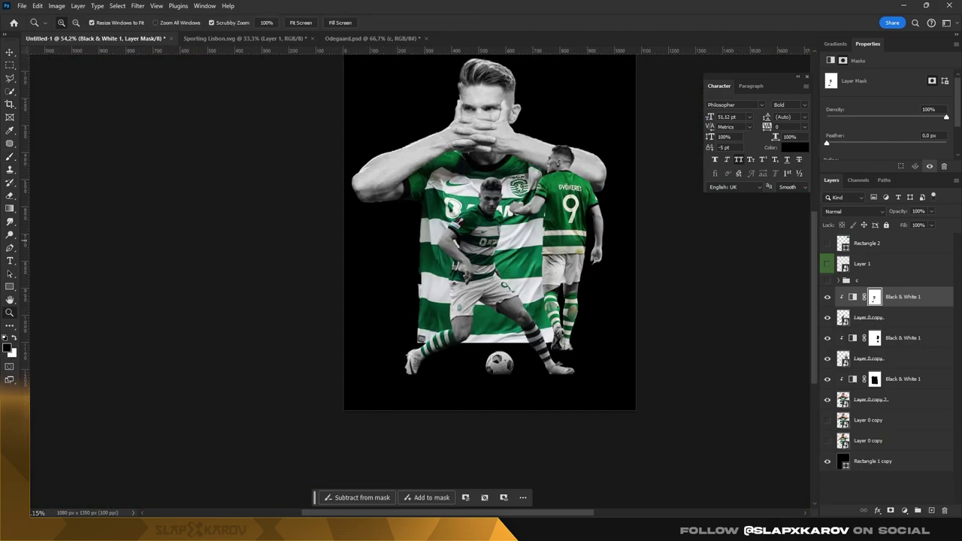
scroll(467, 301, up, 10)
click(876, 338)
key(x)
scroll(422, 279, down, 3)
scroll(421, 278, down, 5)
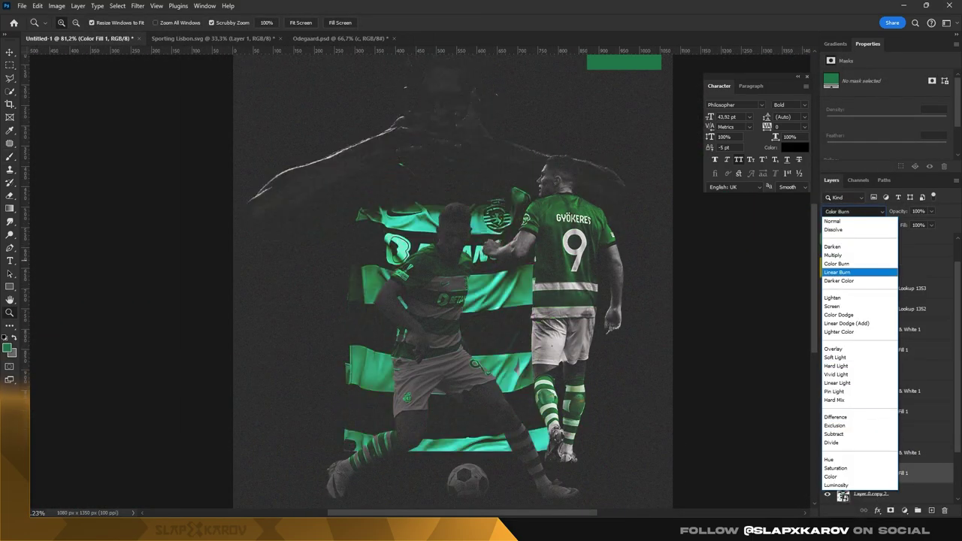
Step: Set the green Color Fill layer's blend mode to Vivid Light
click(836, 375)
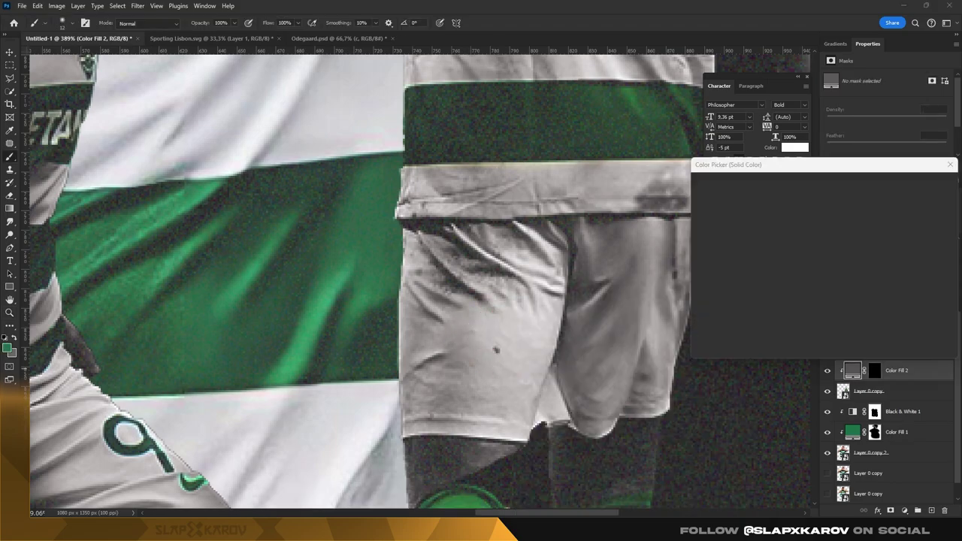
Step: Switch to black paint to mask the mint-green glitch blocks and hair highlights
key(x)
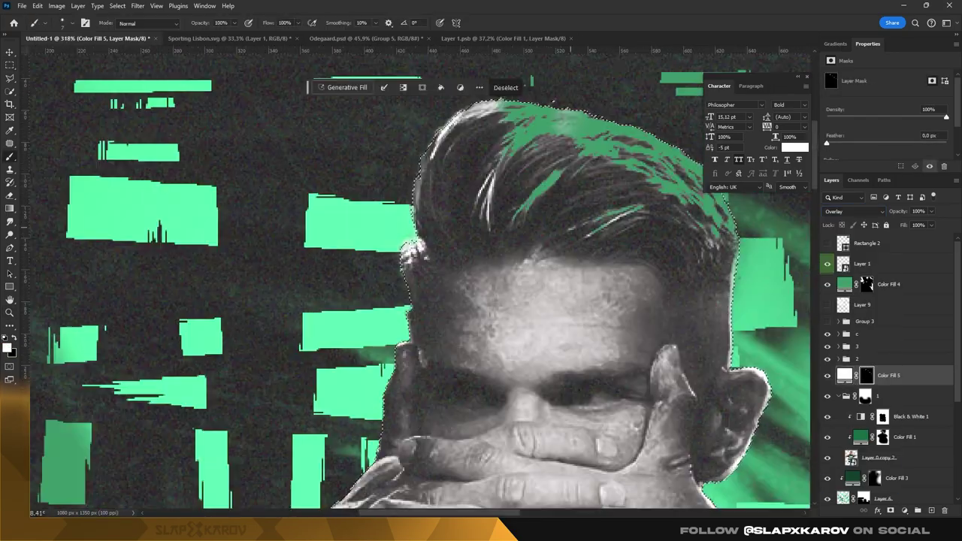
Step: Set black as the paint colour for the white Overlay masks and view the whole poster
key(x)
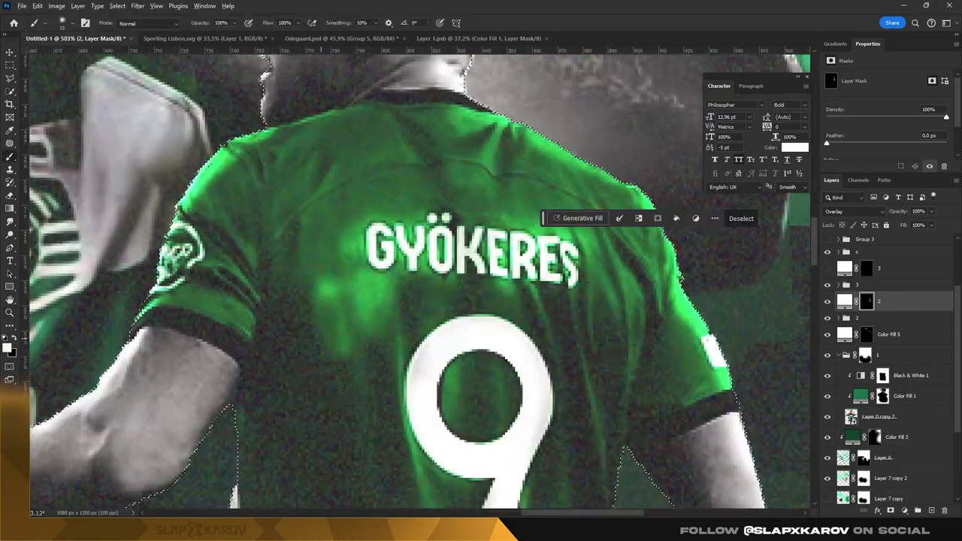
key(z)
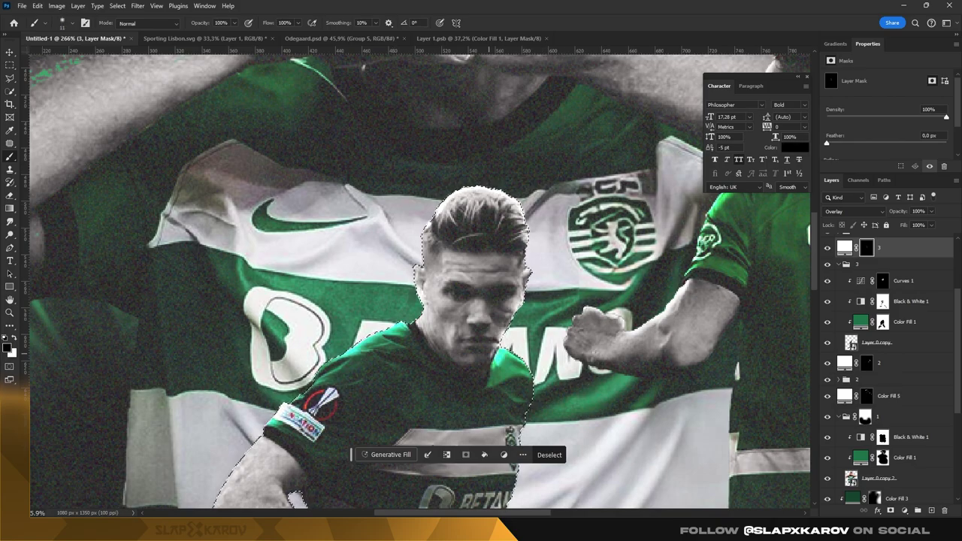
Step: Brush Overlay highlights over the players' shorts, legs and socks, then zoom out to the whole poster
scroll(31, 239, down, 1)
scroll(32, 239, down, 1)
scroll(32, 239, down, 1)
scroll(31, 239, down, 1)
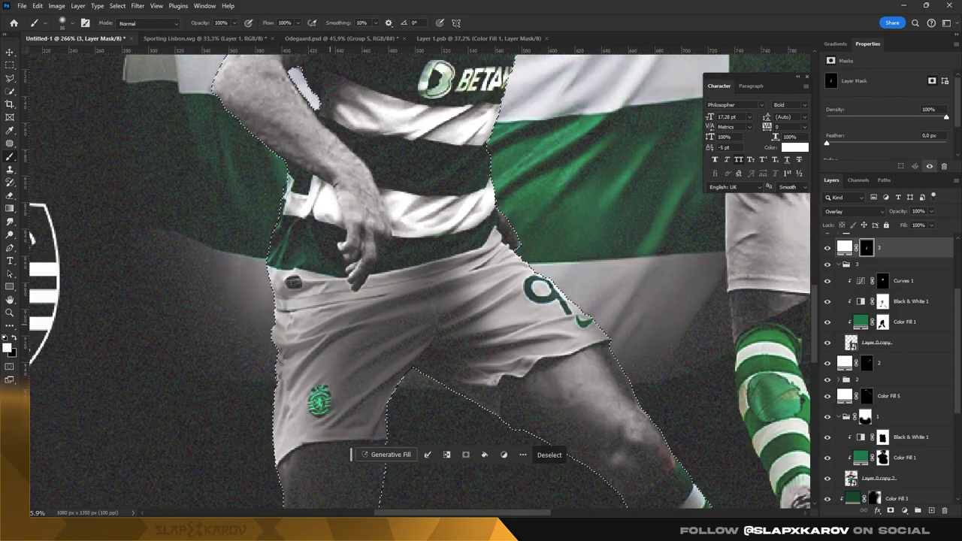
scroll(31, 239, down, 1)
scroll(31, 240, down, 2)
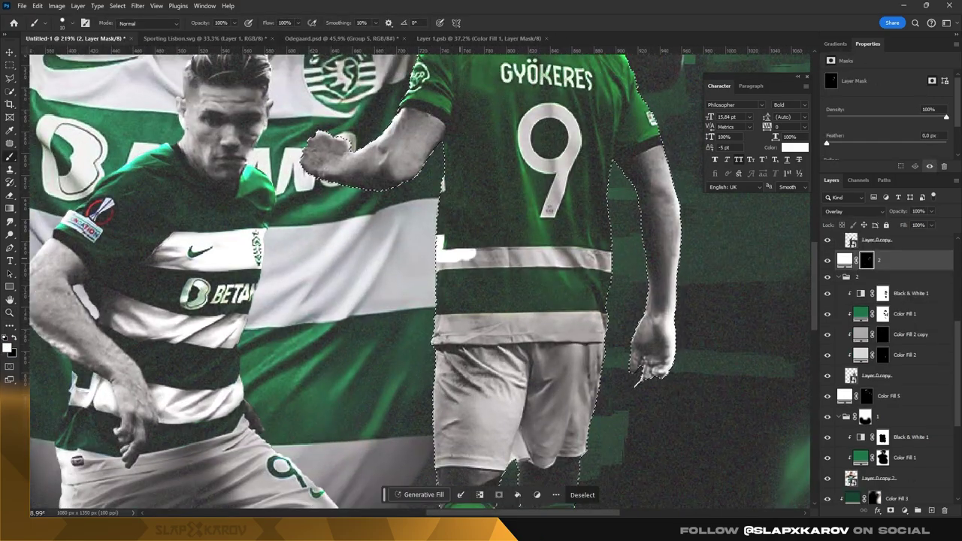
key(x)
scroll(422, 282, down, 2)
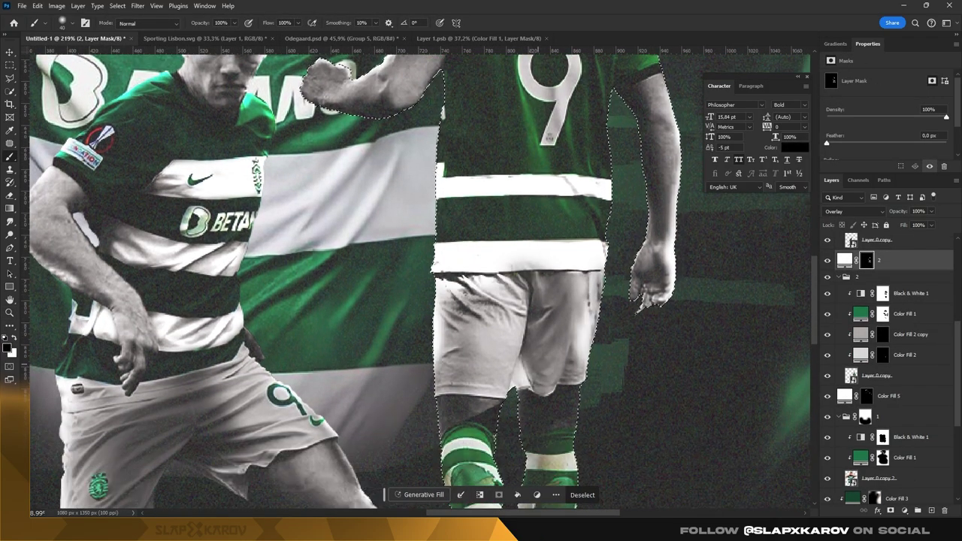
scroll(343, 258, up, 5)
scroll(421, 282, down, 4)
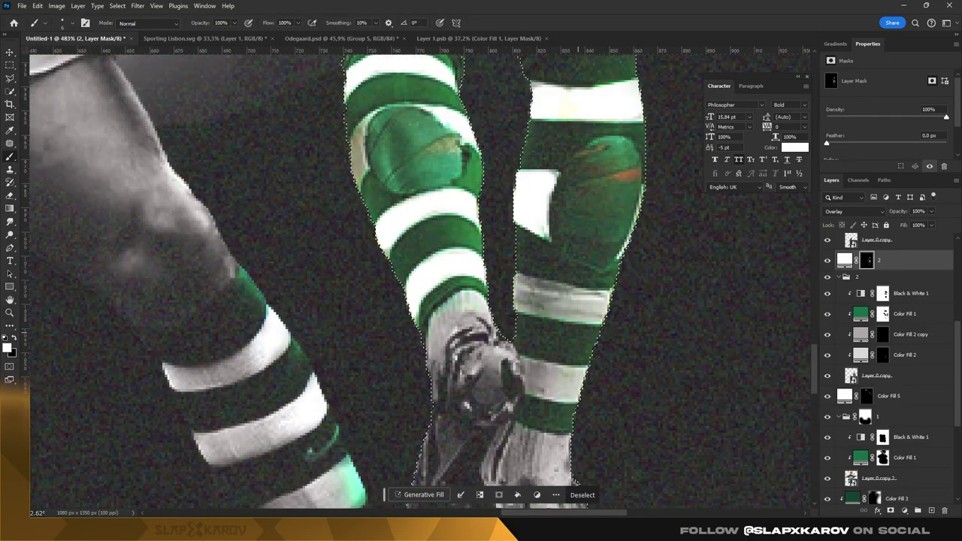
scroll(421, 282, down, 10)
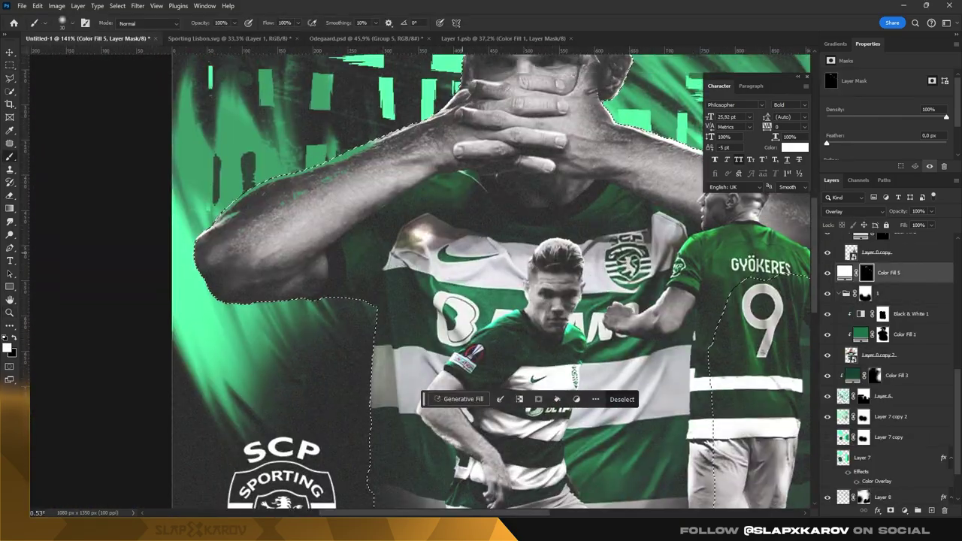
key(z)
scroll(492, 278, down, 5)
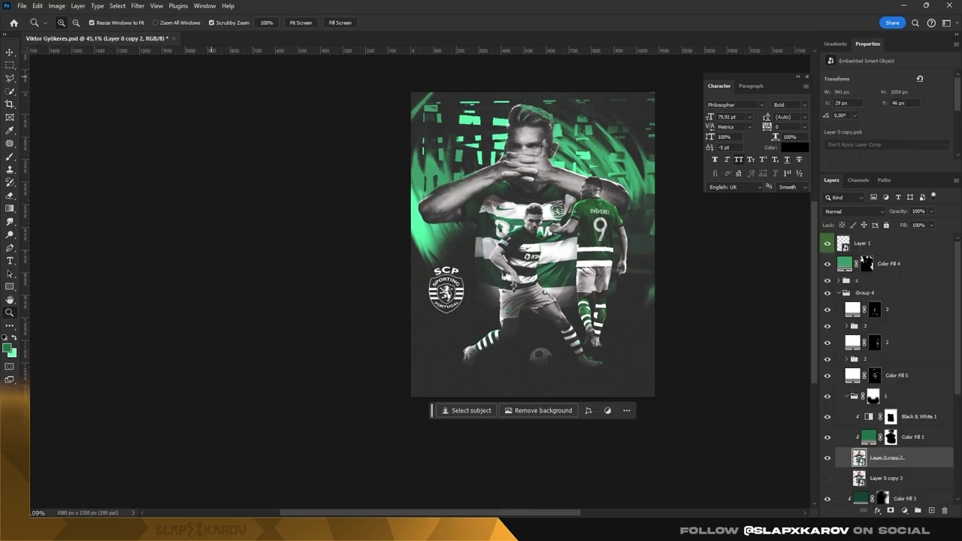
Step: Apply Smart Sharpen at 500% removing Gaussian Blur, with shadows radius 100
click(137, 5)
click(293, 282)
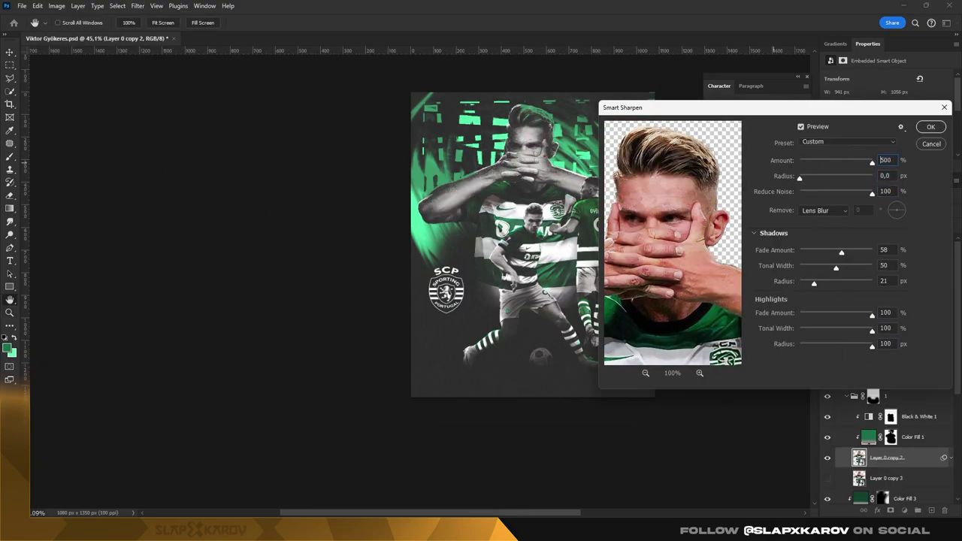
key(Tab)
key(Tab)
key(Tab)
key(Up)
key(Tab)
text(100)
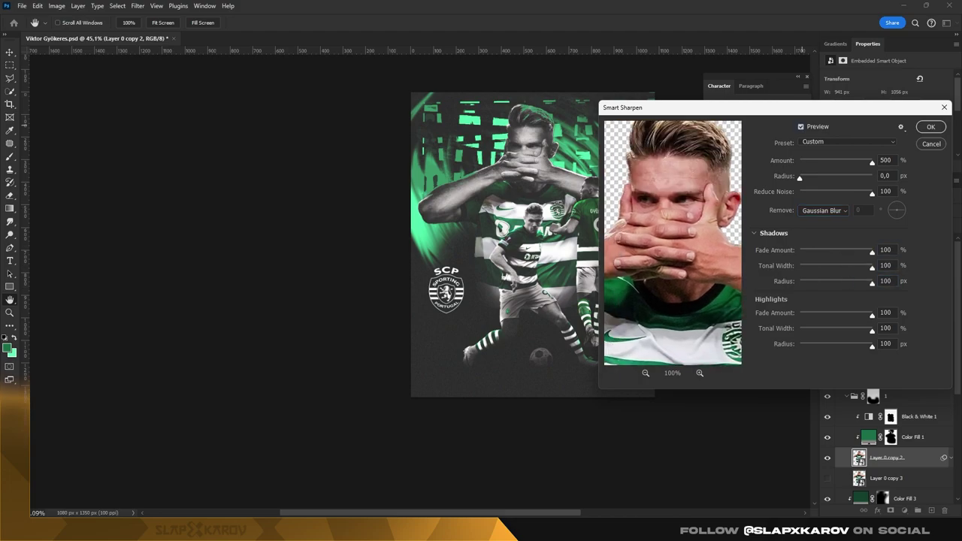
key(Return)
Step: Apply a Camera Raw Filter with Texture +37, Sharpening 51 and Noise Reduction 49
click(138, 5)
click(158, 90)
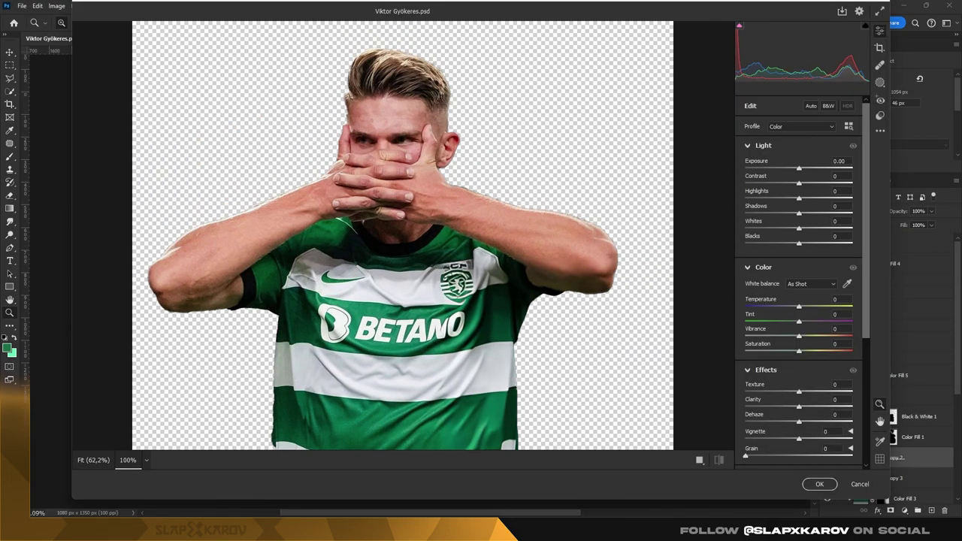
scroll(801, 301, down, 5)
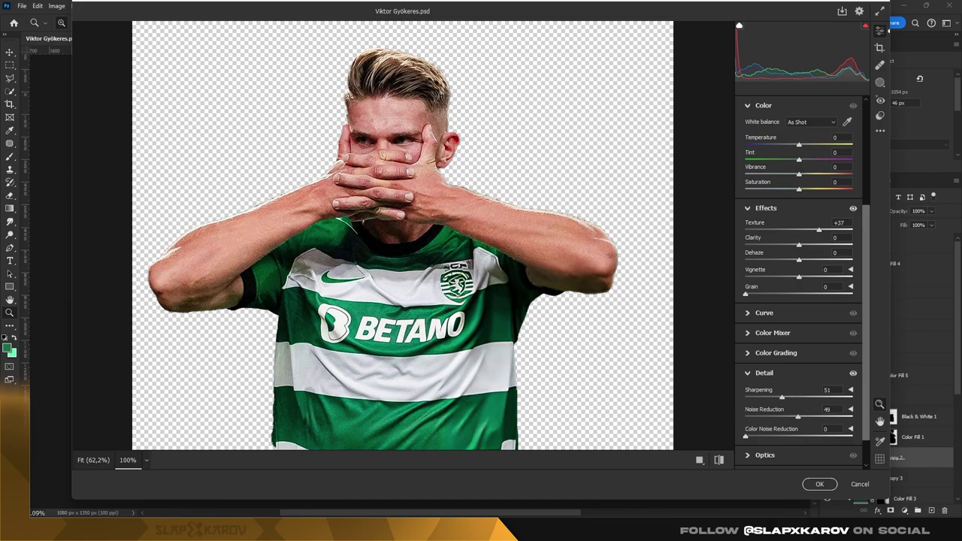
key(Return)
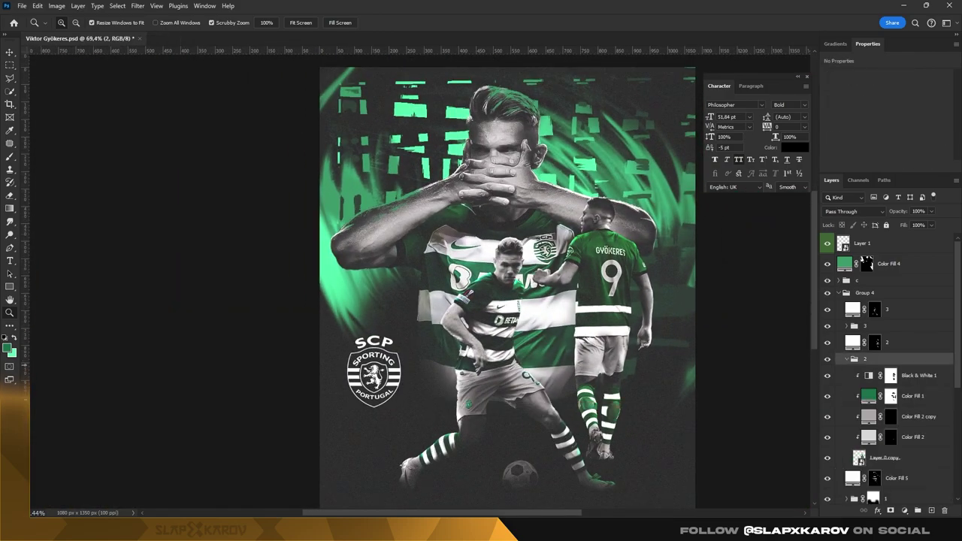
Step: Apply a Camera Raw Filter raising Texture and Sharpening to the number 9 player
click(884, 457)
click(137, 5)
click(162, 63)
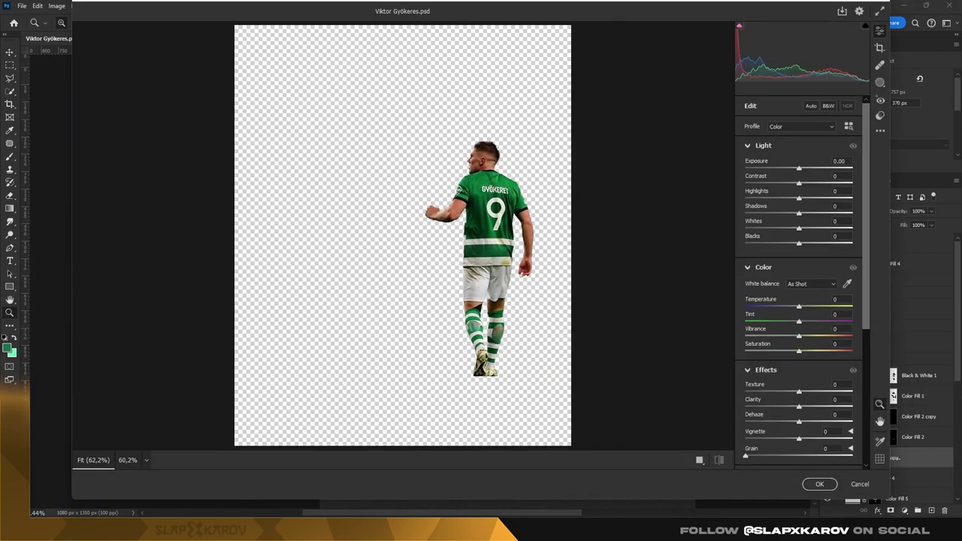
scroll(799, 301, down, 5)
key(Return)
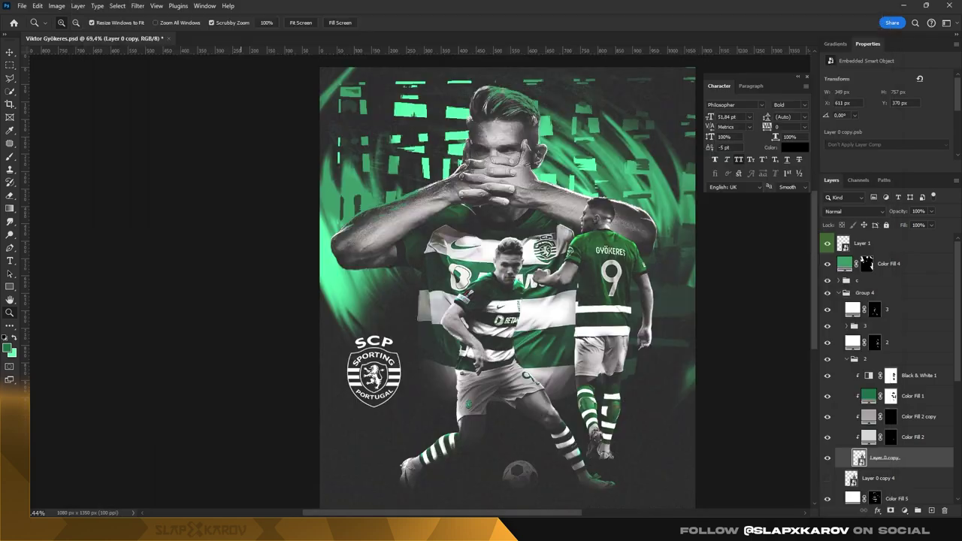
Step: Apply Camera Raw to the front player with Texture +28 and Sharpening 41
click(138, 5)
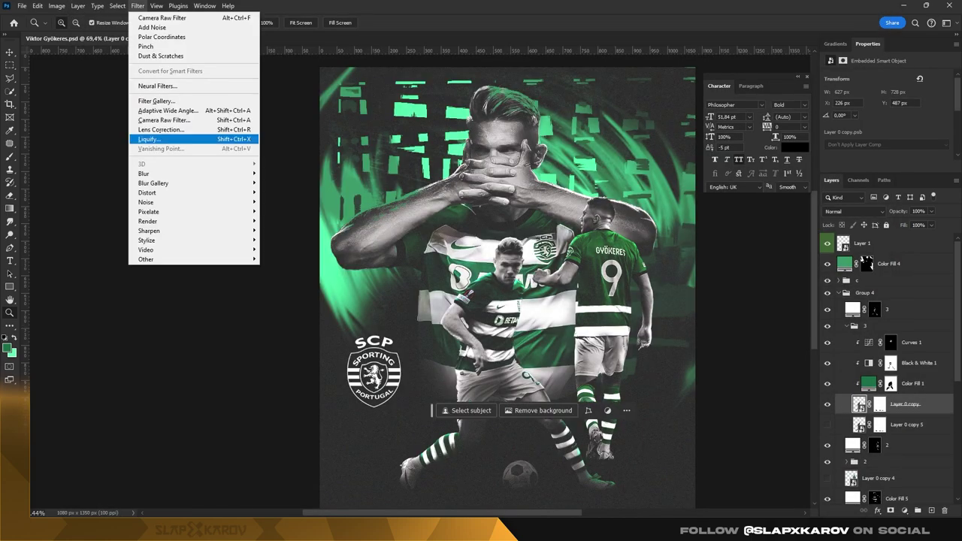
click(163, 119)
scroll(798, 263, down, 5)
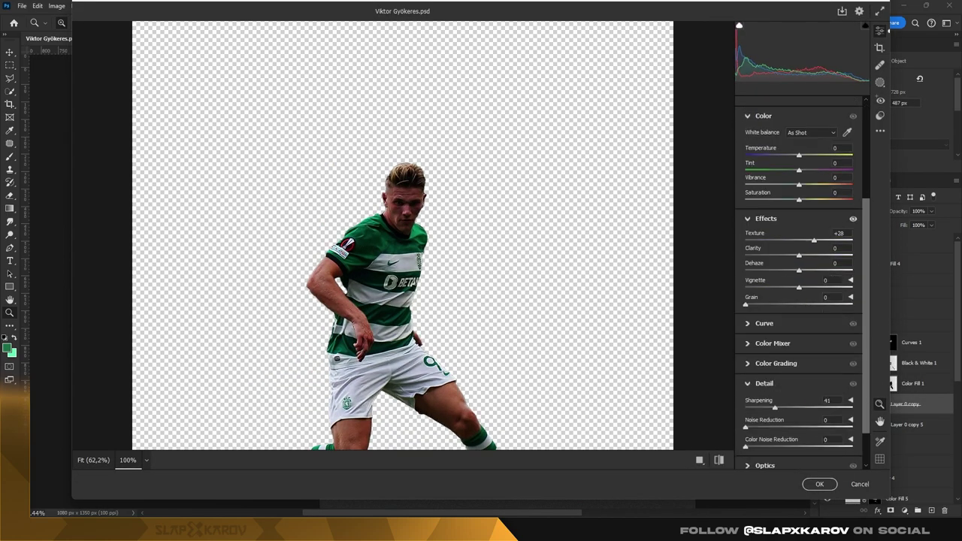
key(Return)
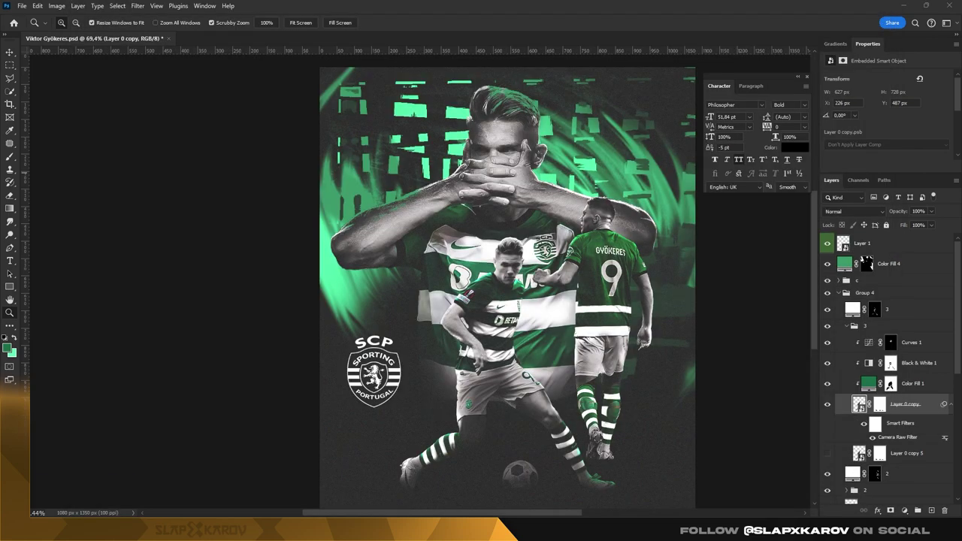
Step: Select the player layer's mask with the Brush tool and zoom out to the whole poster
click(880, 404)
key(b)
alt+scroll(602, 452, up, 5)
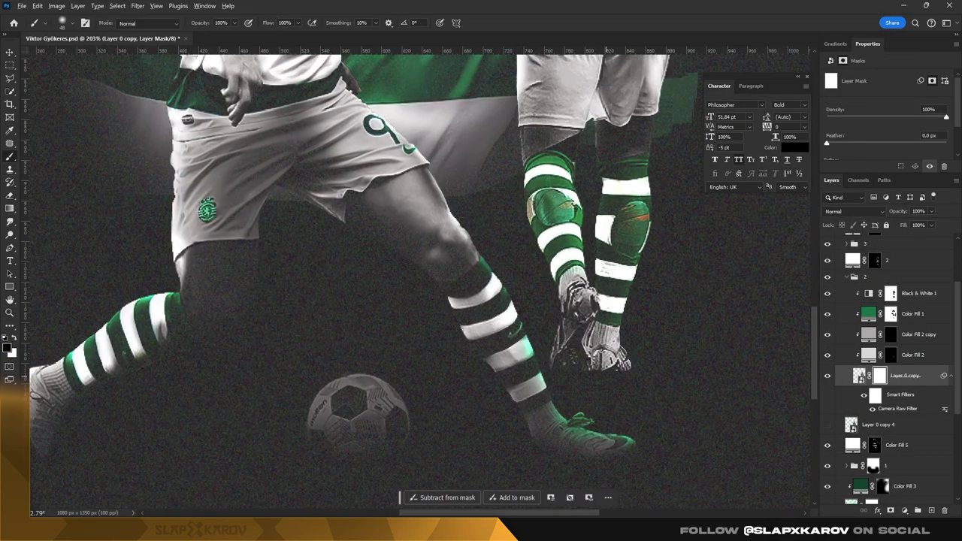
key(z)
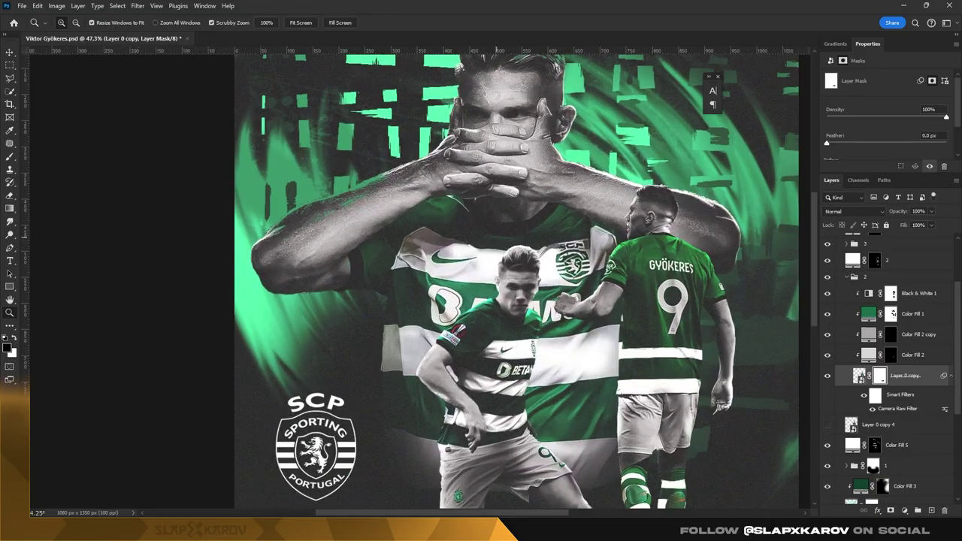